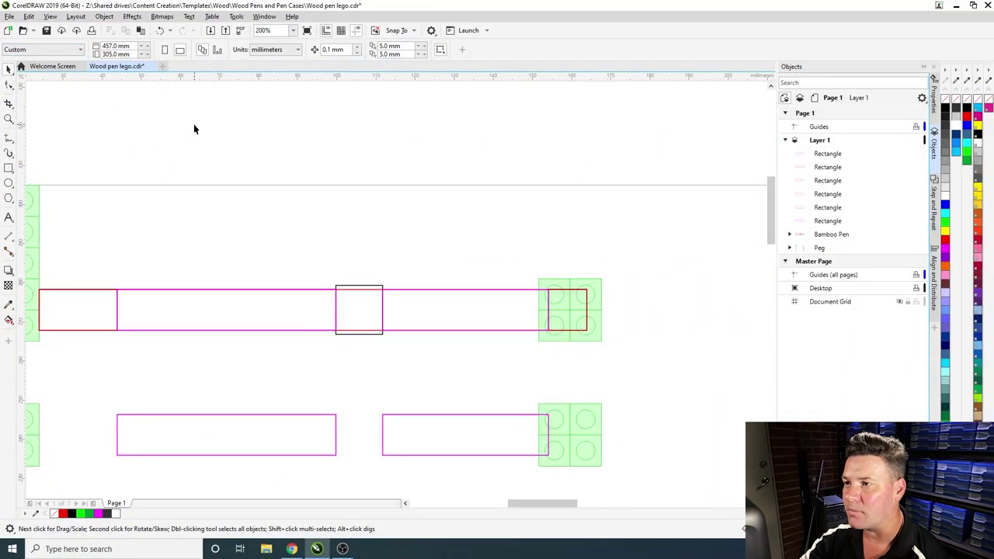
- Select the middle and right rectangles of the top row in turn, then deselect them
scroll(354, 188, "down", 2)
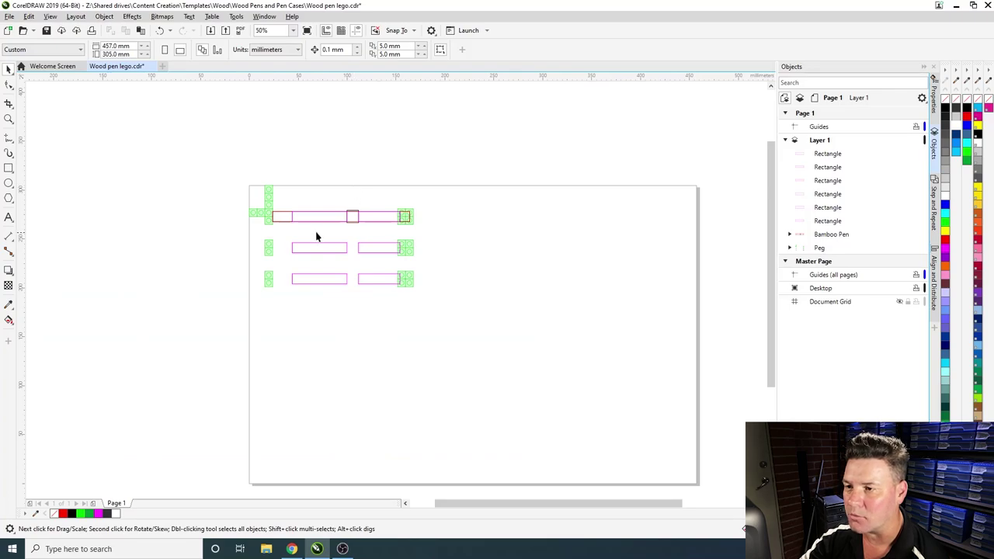
scroll(316, 236, "up", 1)
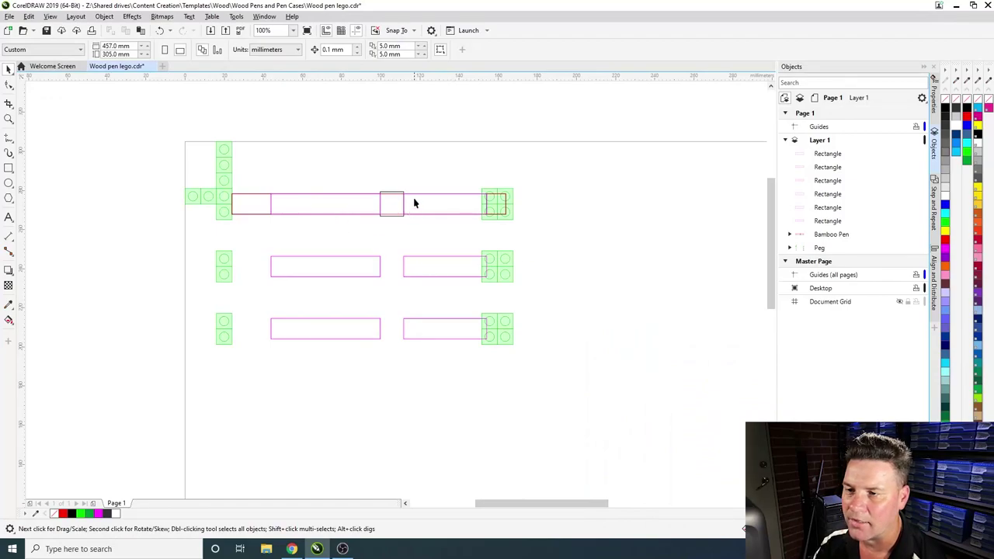
left_click(345, 205)
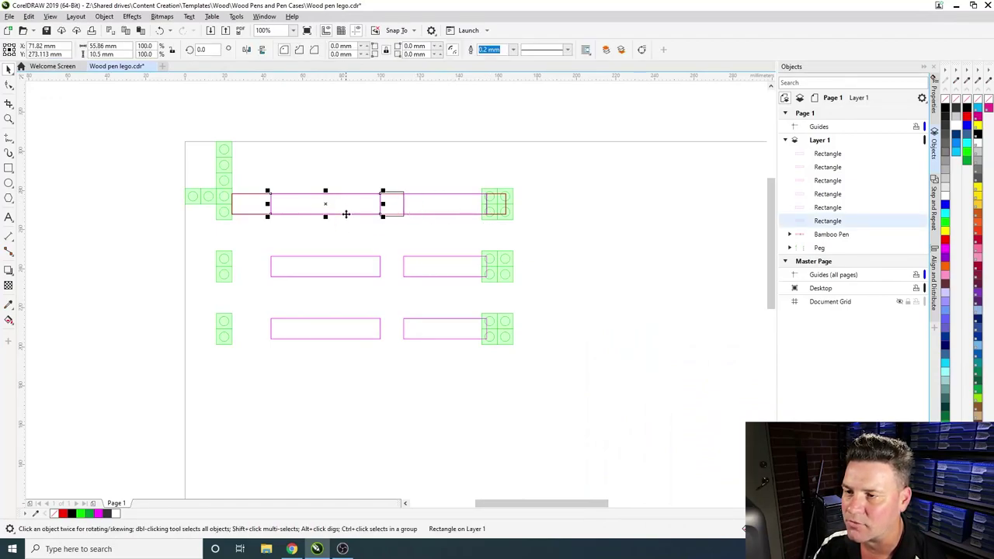
left_click(427, 203)
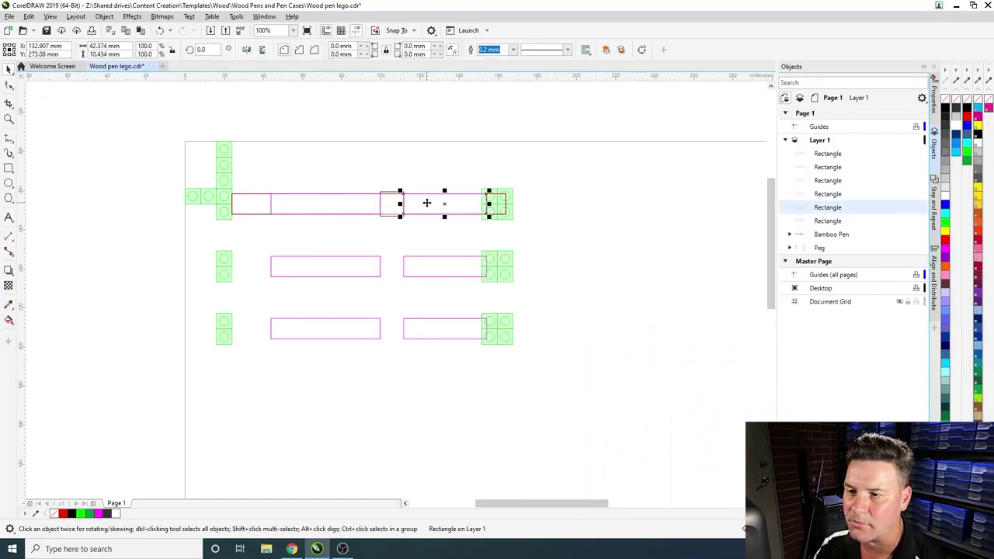
left_click(377, 240)
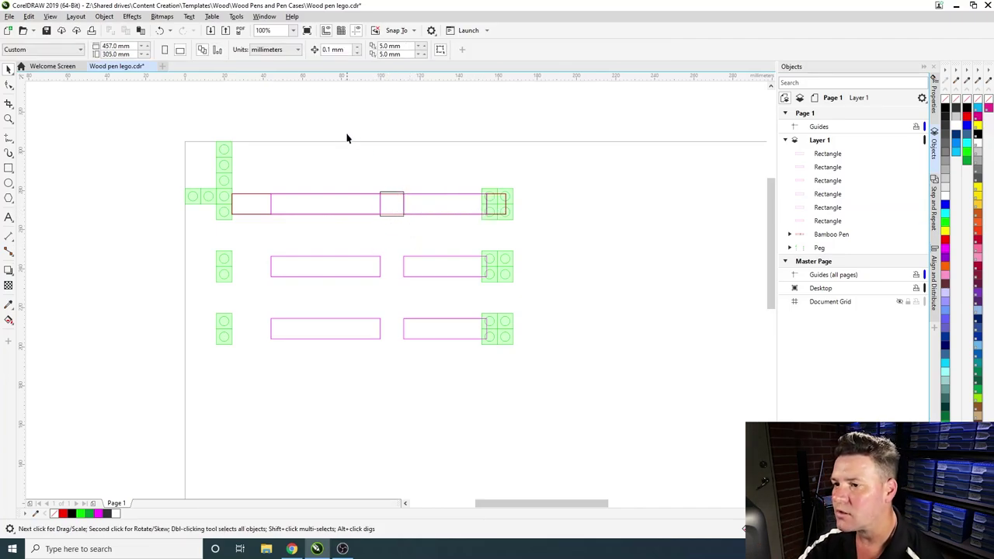
- Add the artistic text 'DAD' above the top pen row
left_click(8, 218)
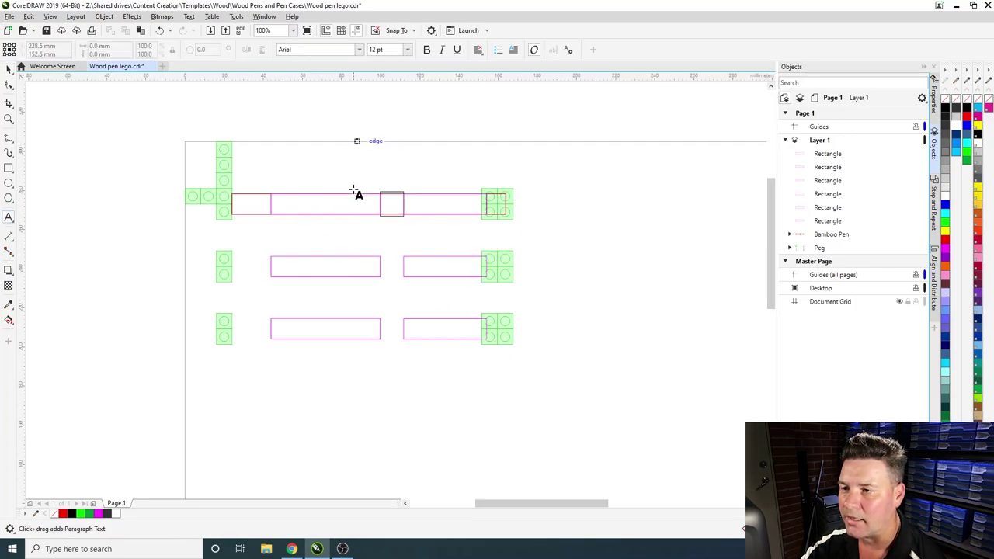
left_click(382, 158)
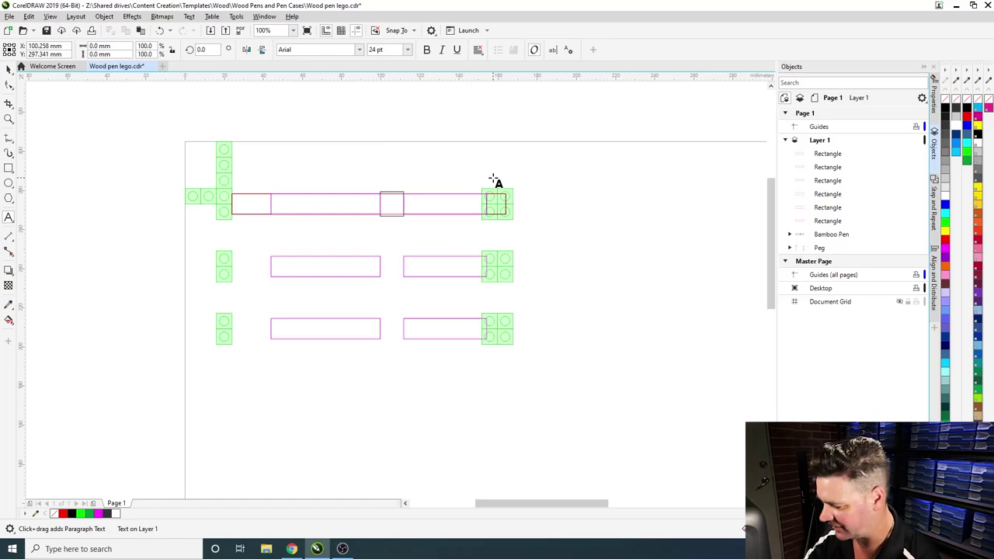
type("DAD")
key("Escape")
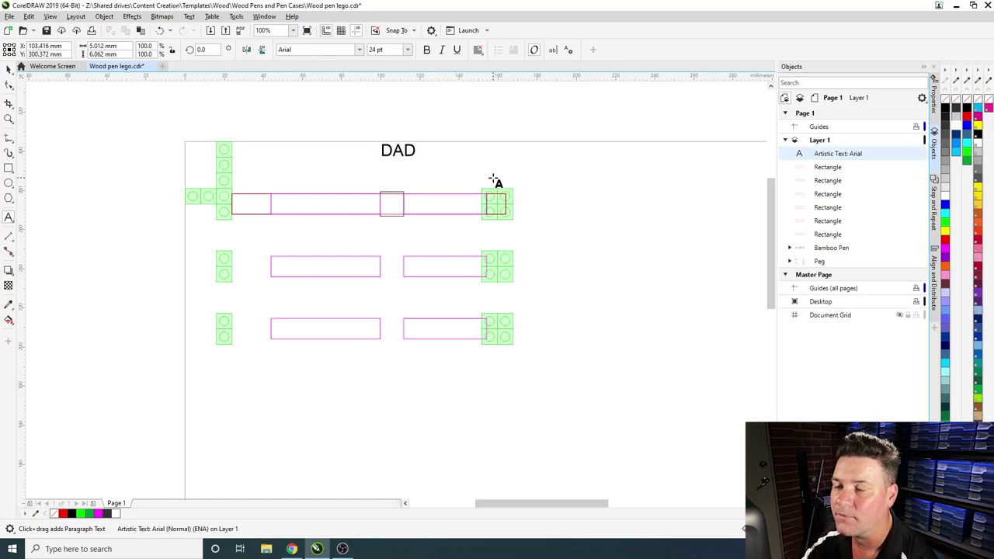
- Set the DAD text's font to Doctor Soos Bold
left_click(9, 68)
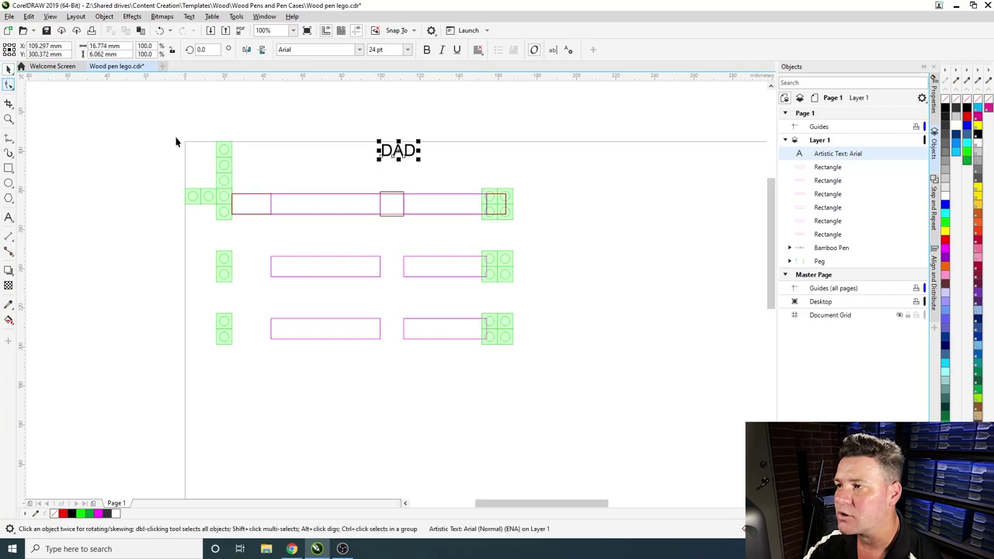
left_click(359, 50)
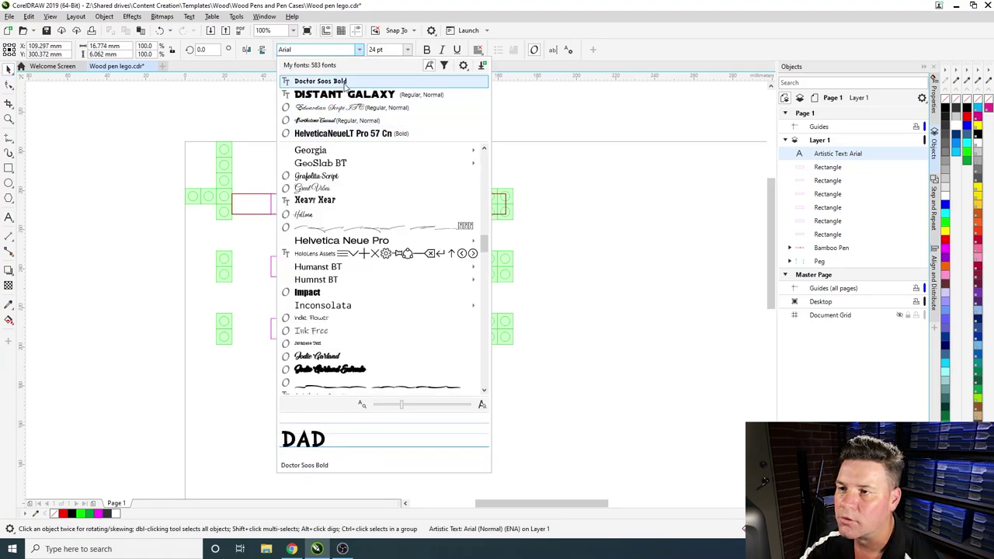
left_click(344, 82)
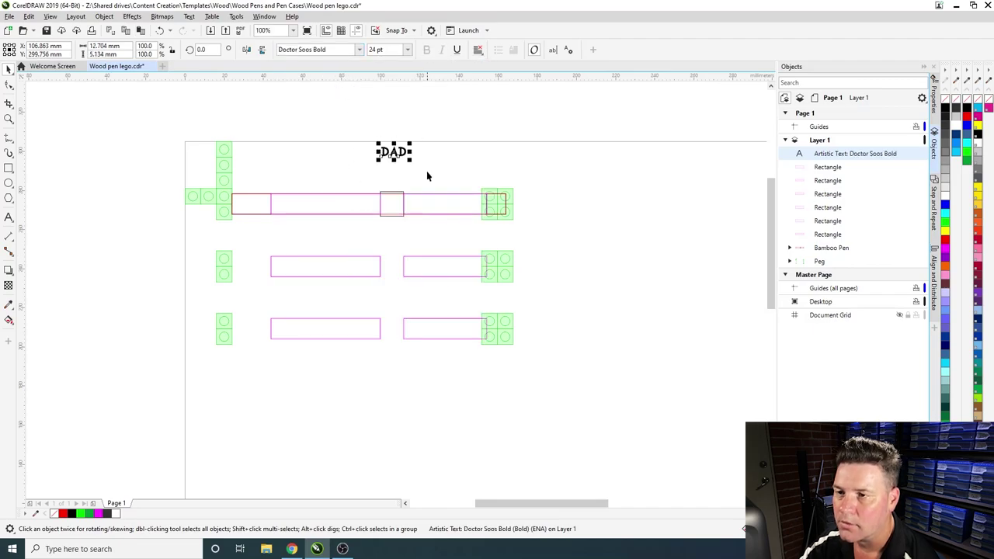
- Enlarge DAD, then draw an ellipse about 18.8 × 7.7 mm snugly around it
left_click_drag(412, 161, 438, 175)
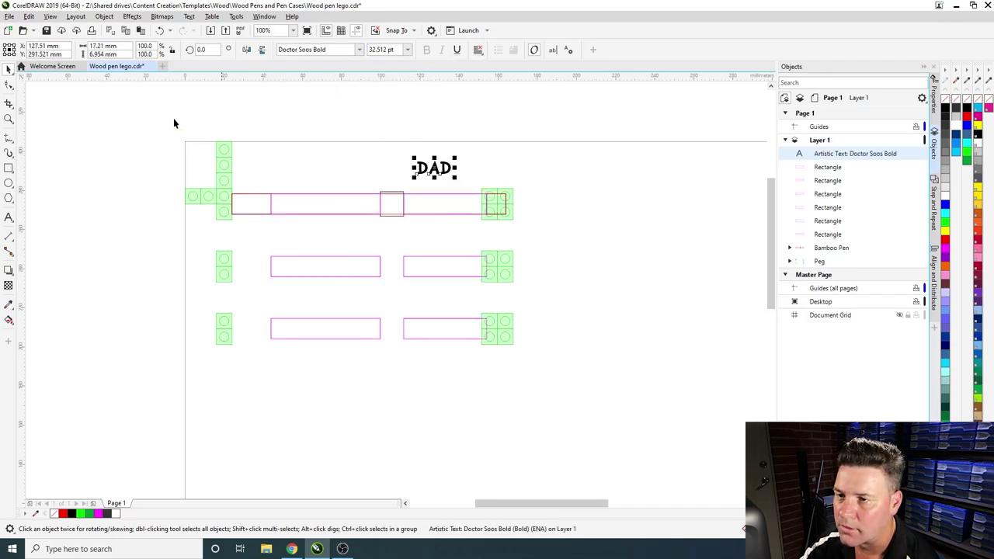
left_click(8, 184)
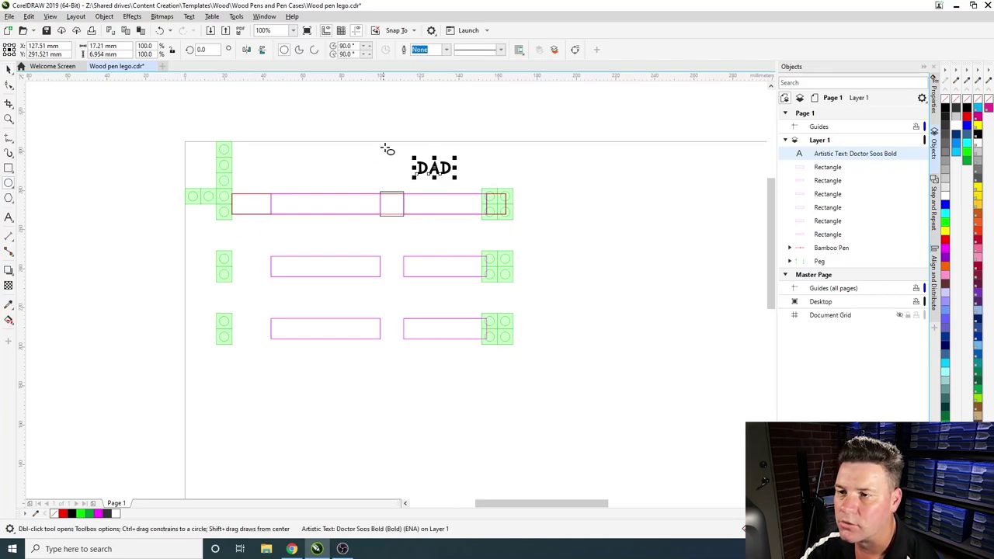
left_click_drag(399, 153, 465, 182)
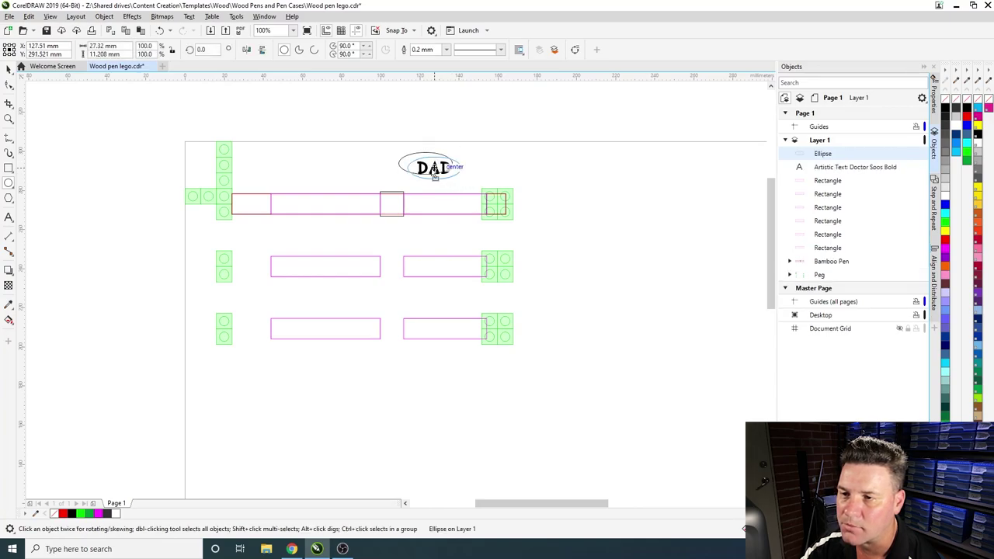
scroll(408, 185, "up", 2)
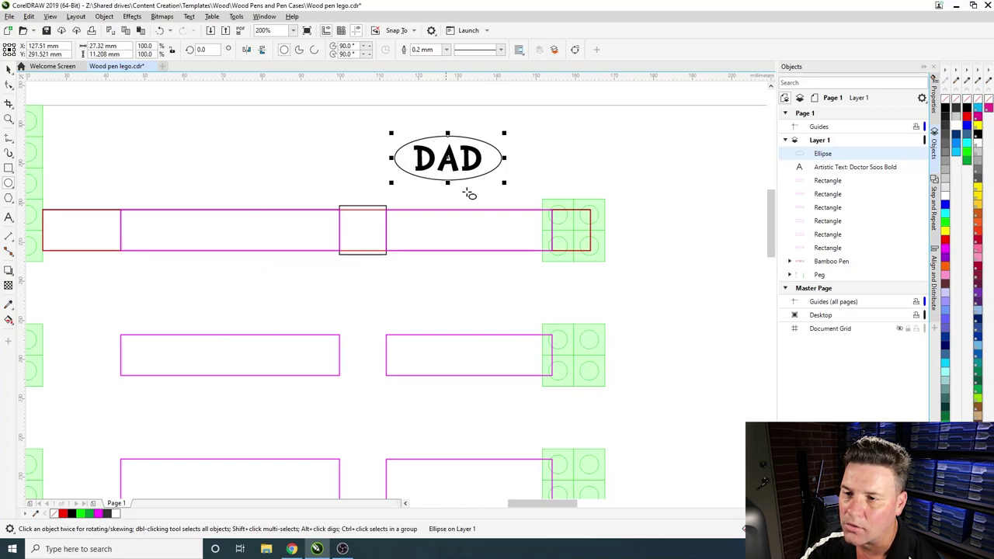
mouse_move(504, 183)
left_mouse_down()
mouse_move(491, 174)
mouse_move(517, 192)
mouse_move(488, 183)
left_mouse_up()
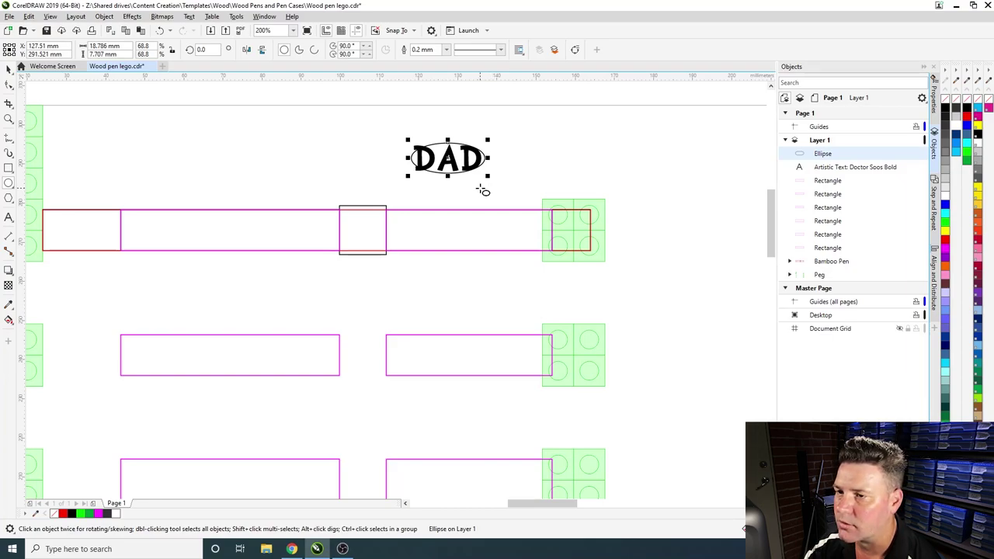
left_click(8, 68)
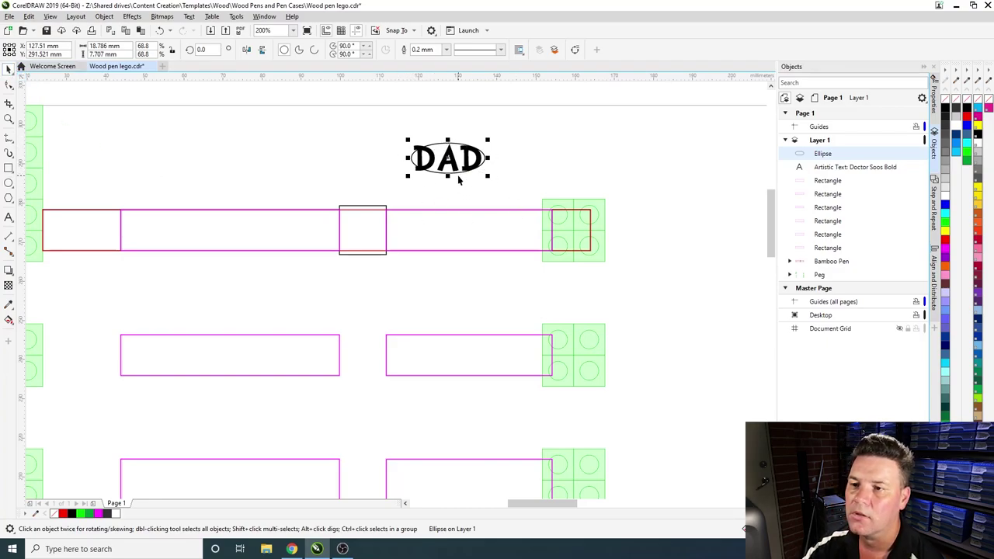
- Give the oval an elliptical fountain fill with a black start node
left_click(7, 320)
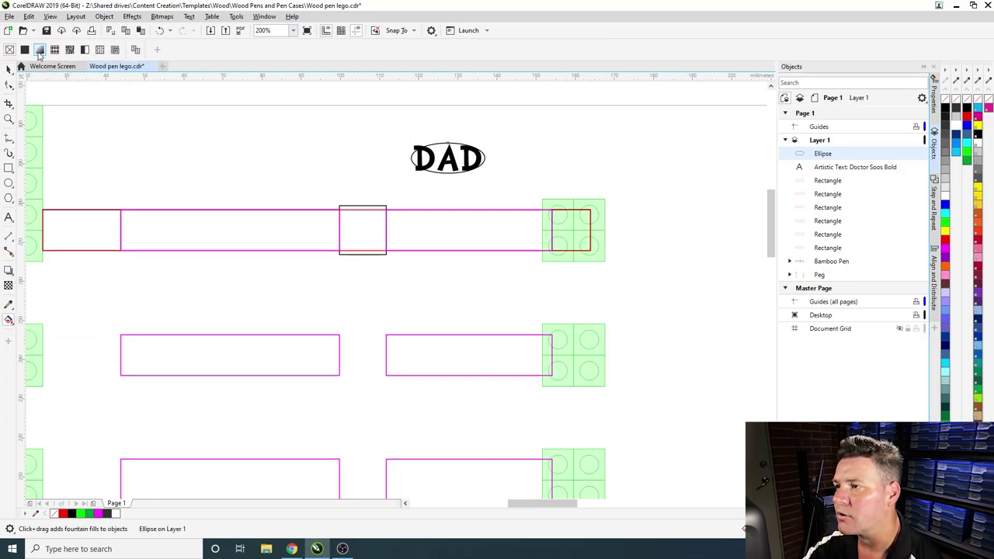
left_click(40, 50)
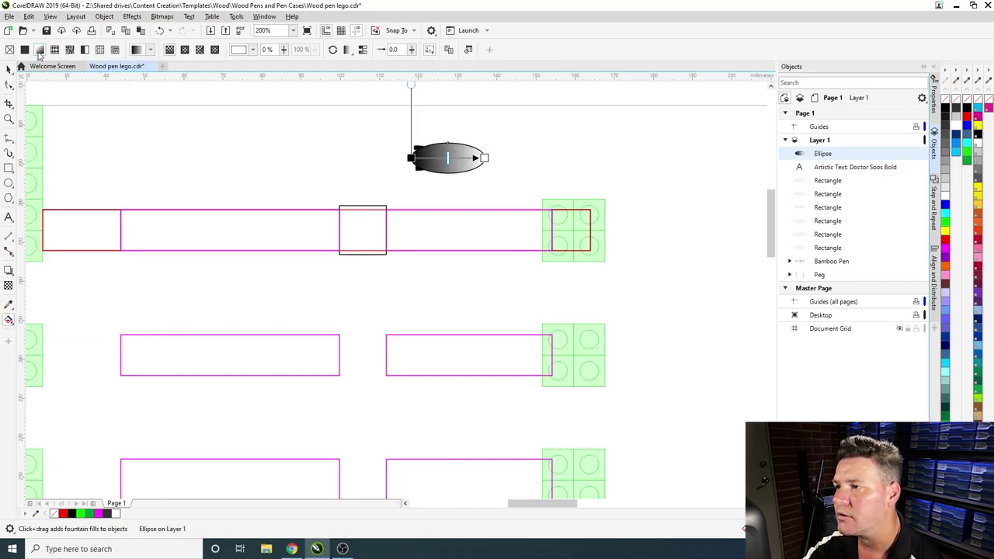
left_click(185, 50)
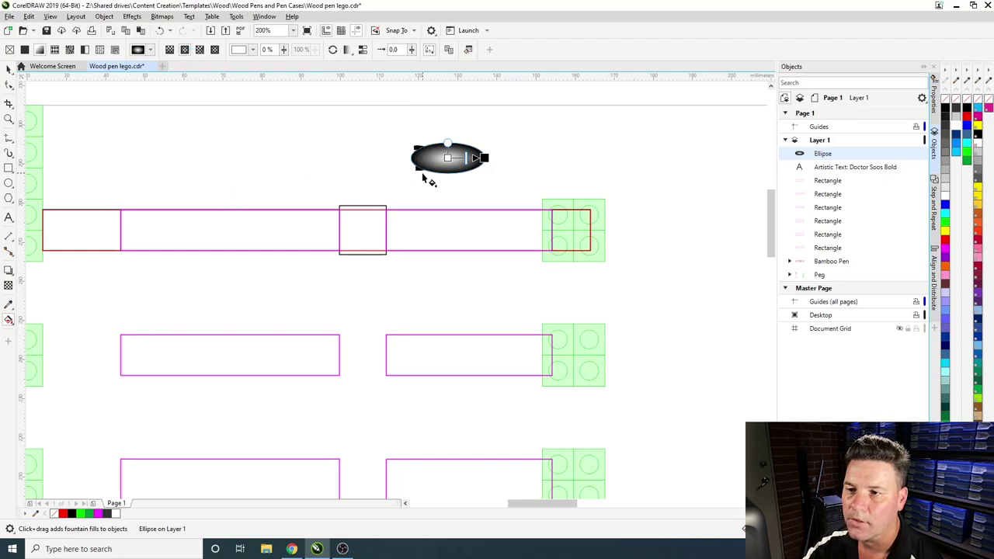
scroll(428, 176, "up", 2)
left_click(432, 199)
left_click_drag(411, 258, 410, 324)
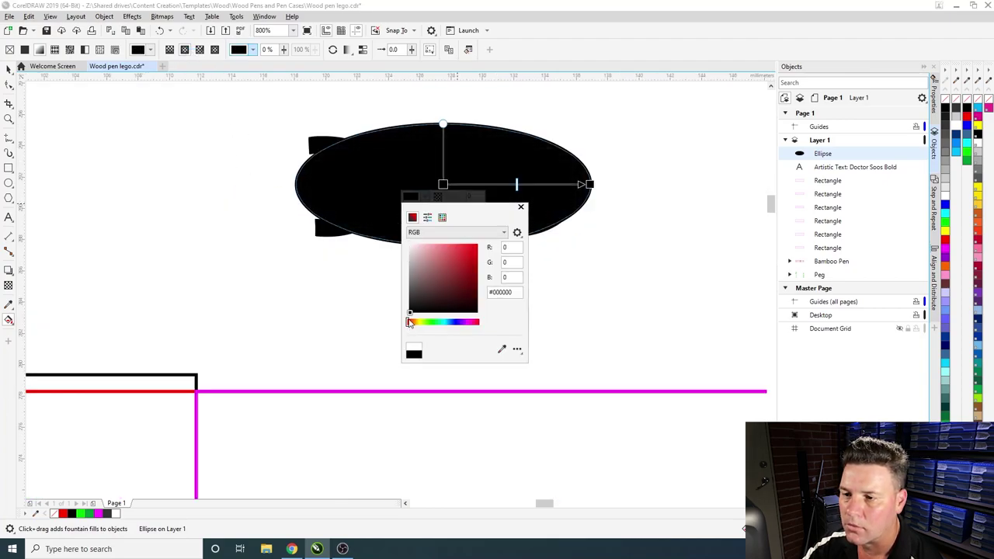
left_click(520, 207)
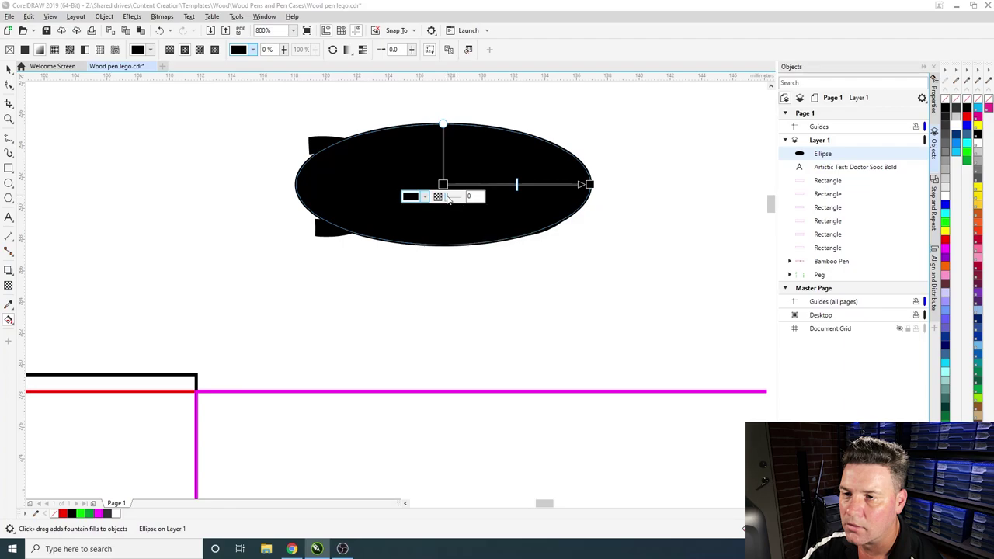
- Make the gradient's end node 100% transparent, shift the midpoint outward, and remove the outline
left_click(590, 184)
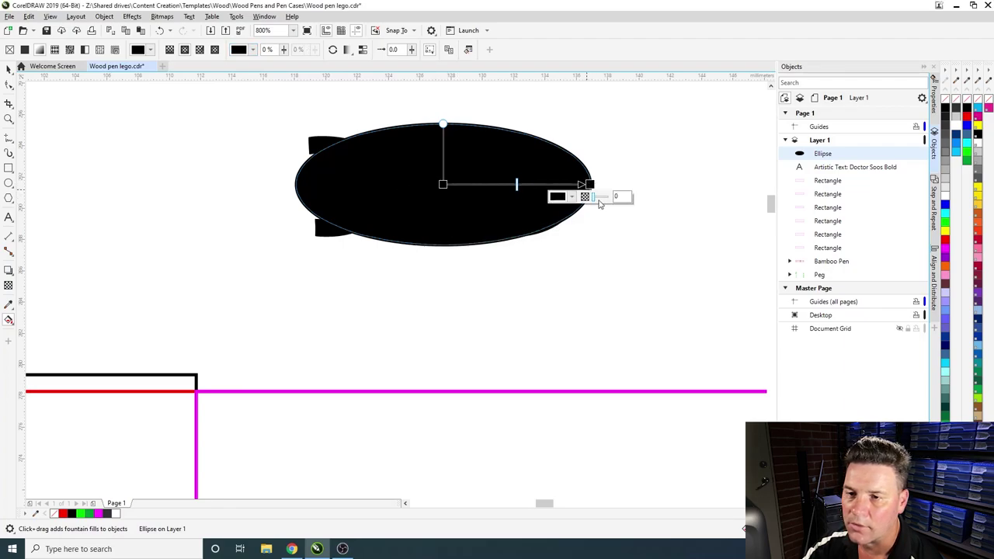
left_click_drag(595, 200, 628, 196)
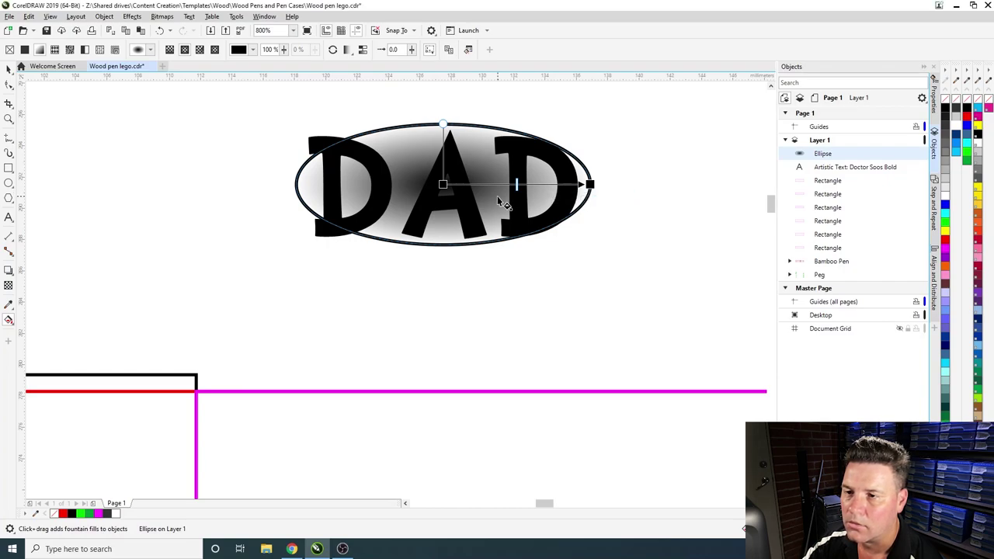
left_click_drag(516, 185, 539, 184)
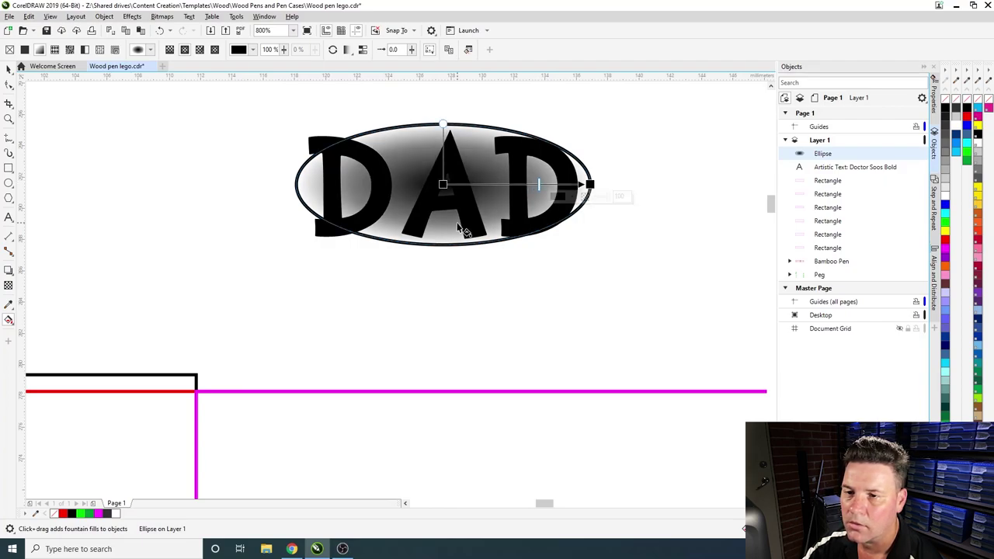
left_click_drag(539, 184, 550, 184)
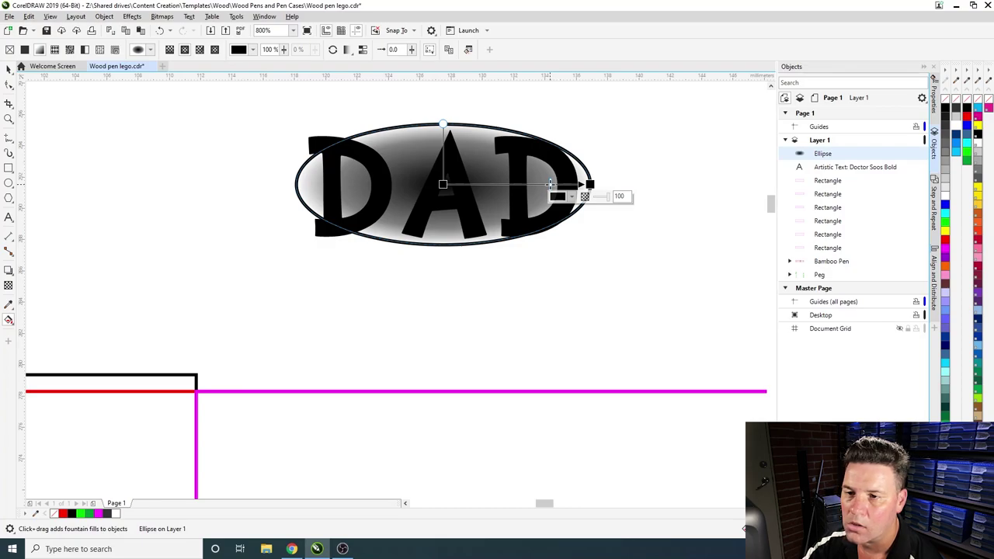
right_click(949, 101)
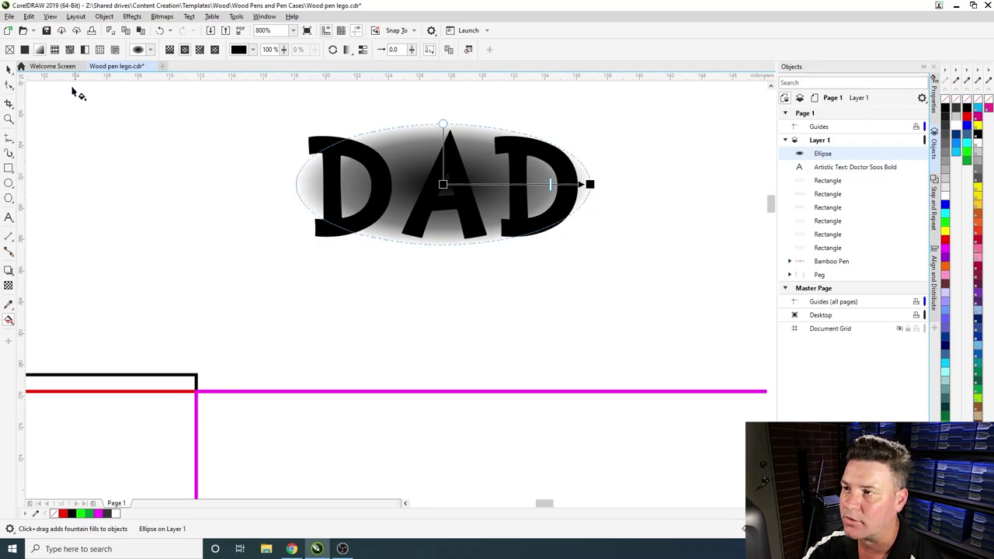
- Stack the DAD text above the ellipse in the Objects docker and fill it white
left_click(7, 69)
left_click(85, 150)
scroll(404, 223, "down", 1)
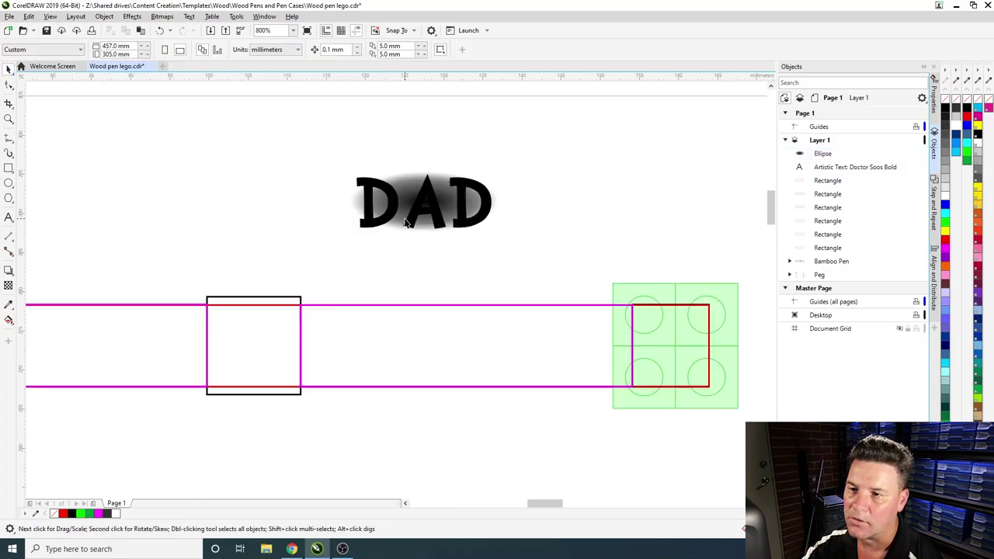
scroll(406, 223, "up", 1)
left_click(408, 220)
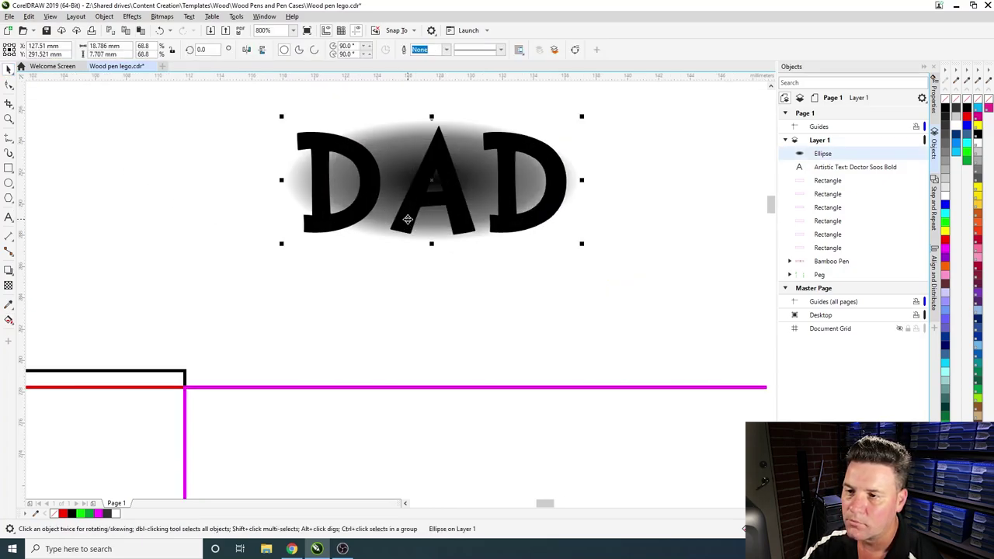
left_click(825, 170)
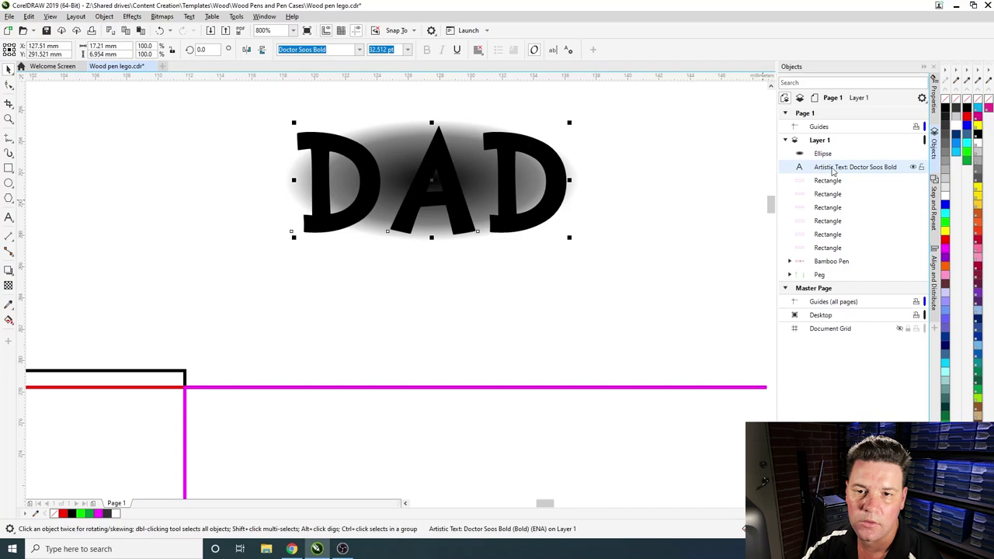
left_click_drag(834, 171, 830, 155)
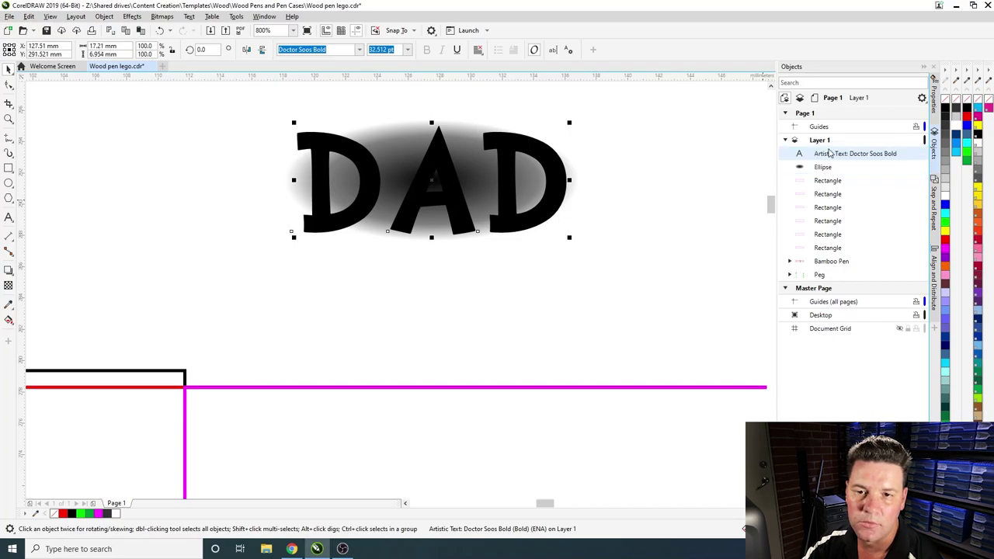
left_click(957, 128)
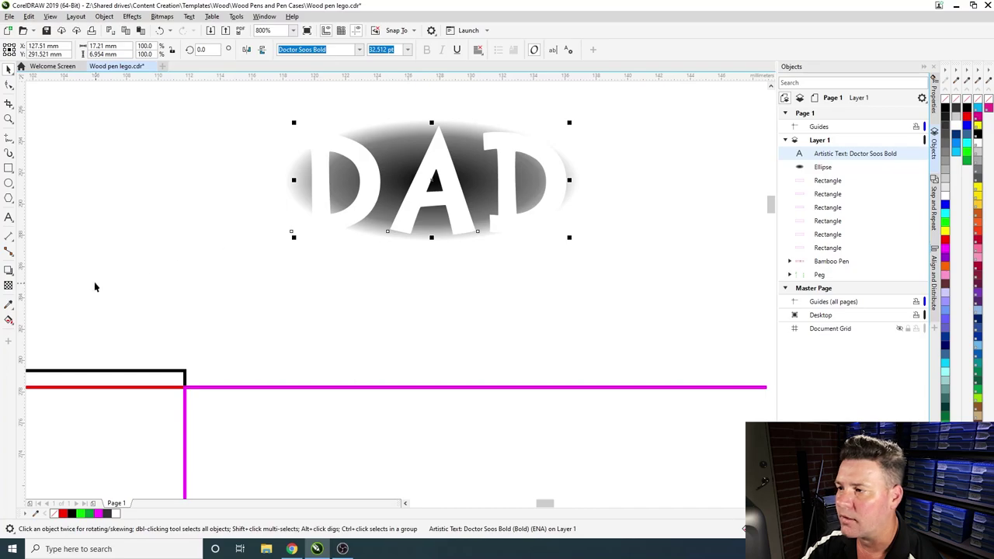
- Apply the Small Glow shadow preset to DAD in black, with feather 20 and changed feather direction
left_click(8, 271)
left_click(39, 49)
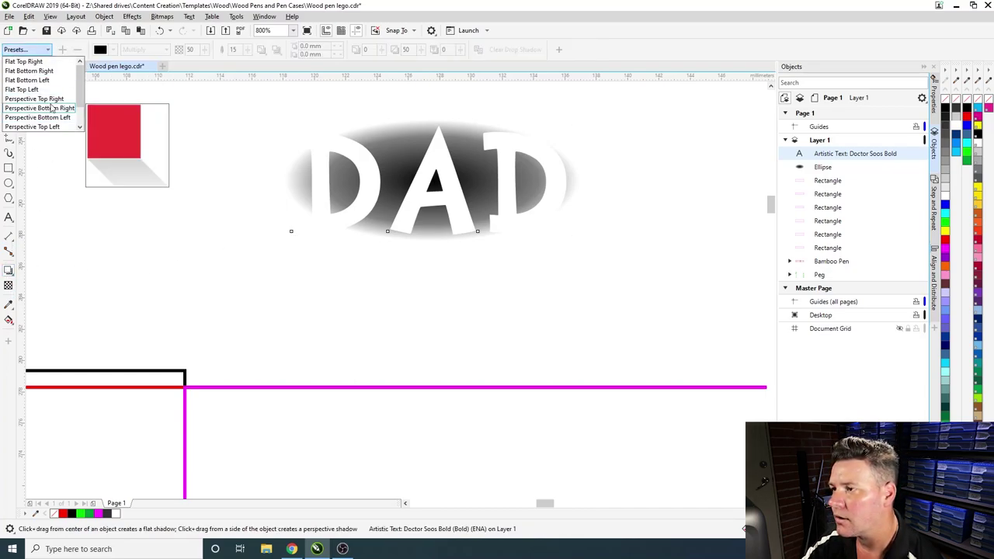
scroll(70, 105, "down", 1)
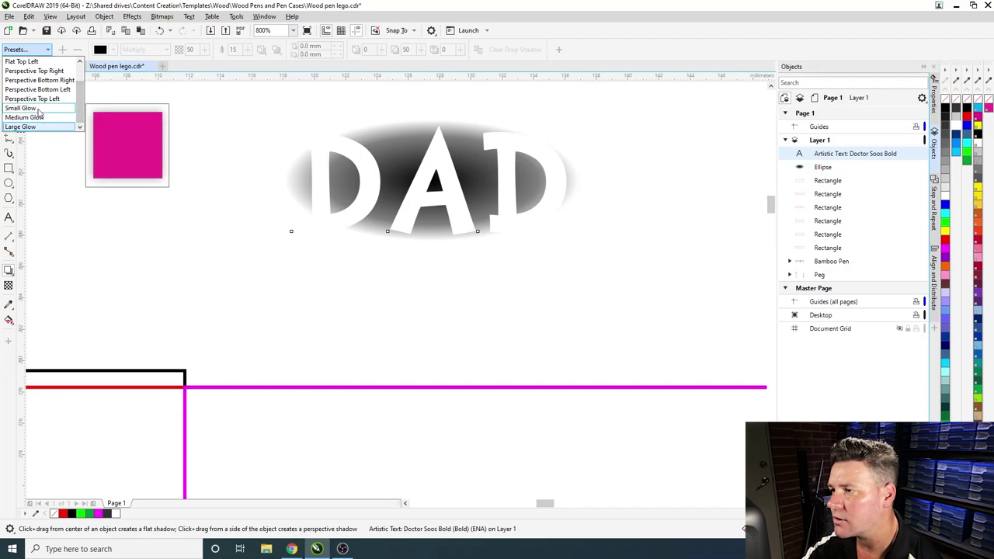
left_click(39, 109)
left_click(113, 51)
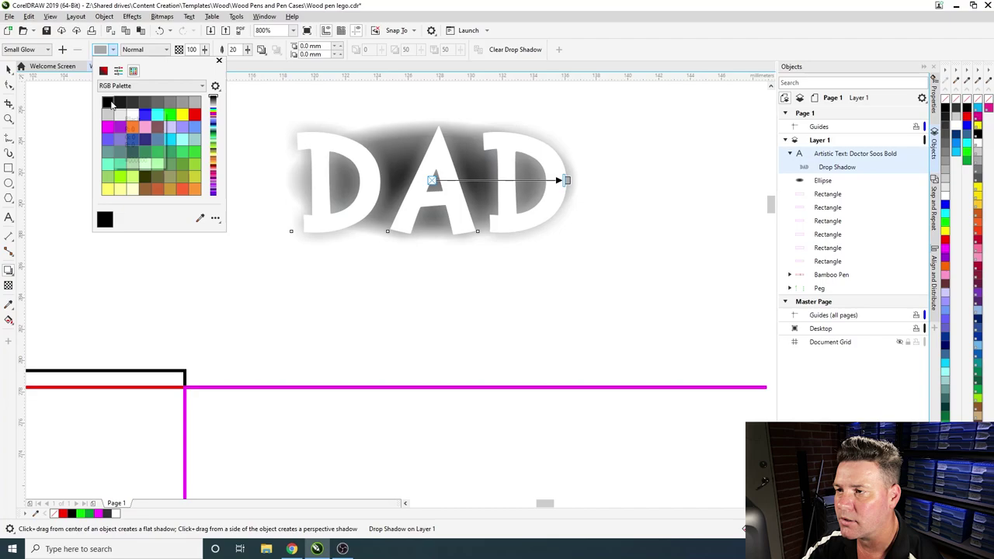
left_click(109, 102)
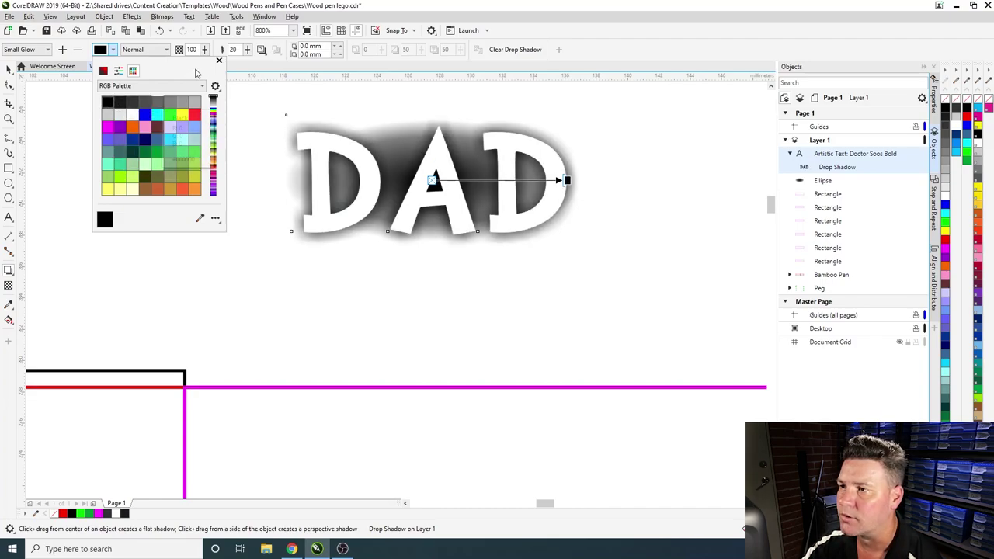
left_click(262, 49)
left_click(262, 50)
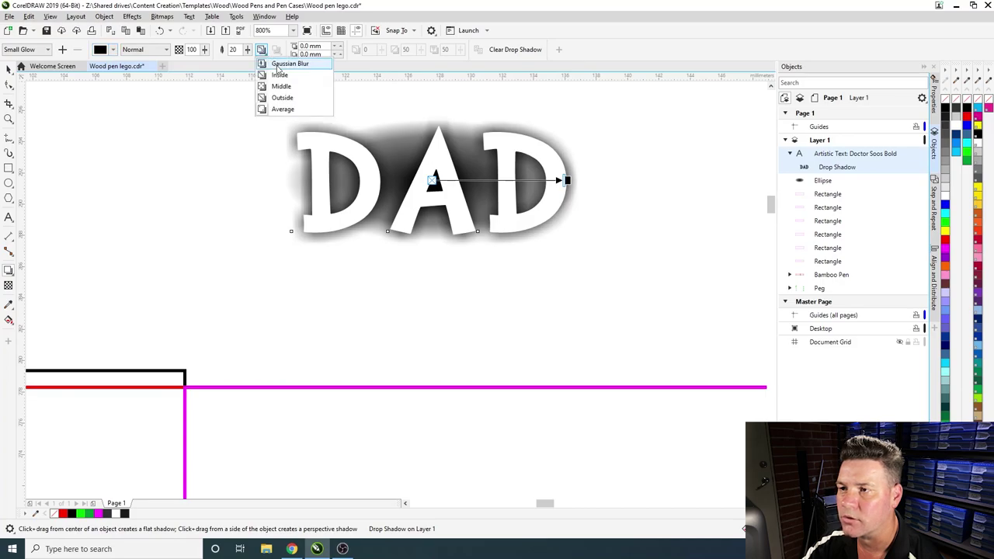
left_click(277, 66)
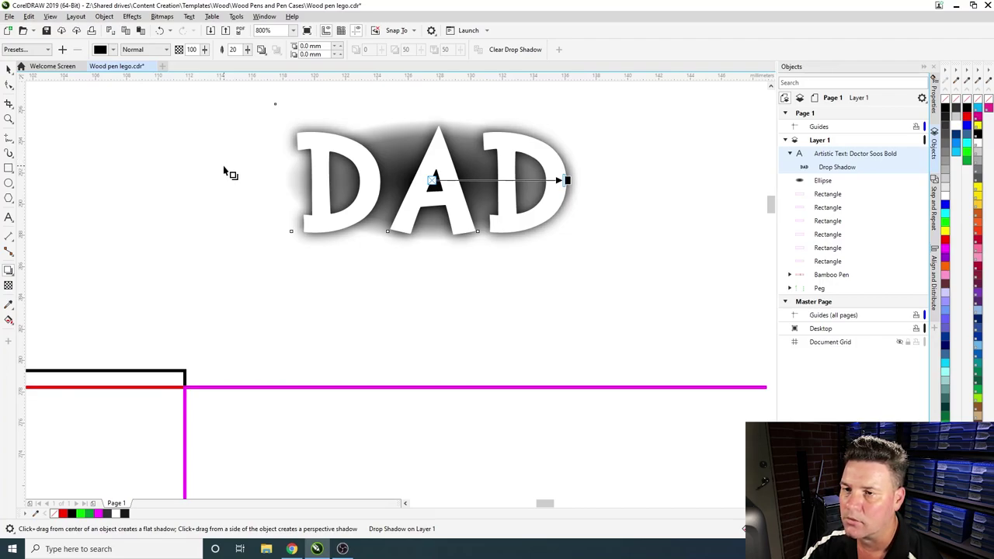
- Marquee-select DAD, its glow and the oval, and snap them onto the pen's center
left_click(10, 69)
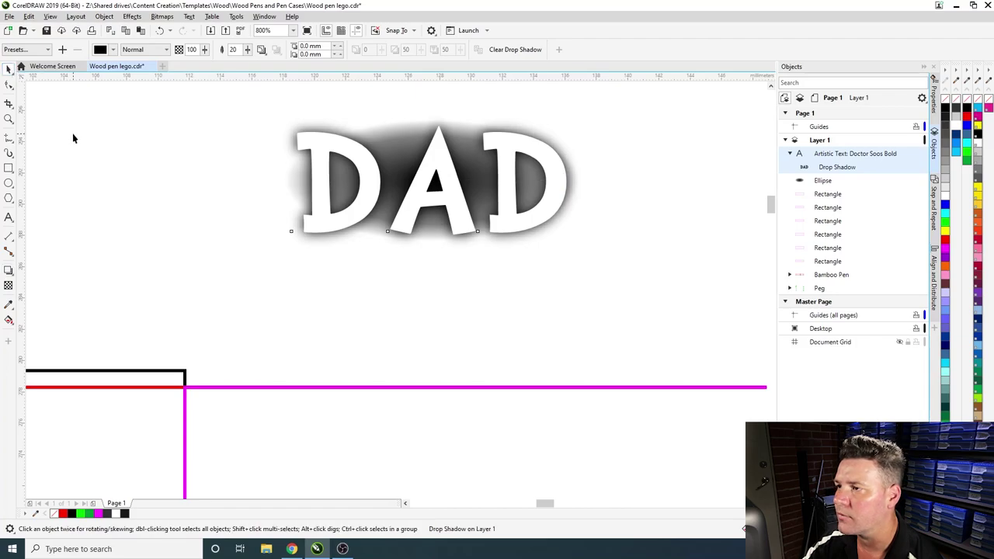
left_click(73, 137)
scroll(442, 231, "down", 6)
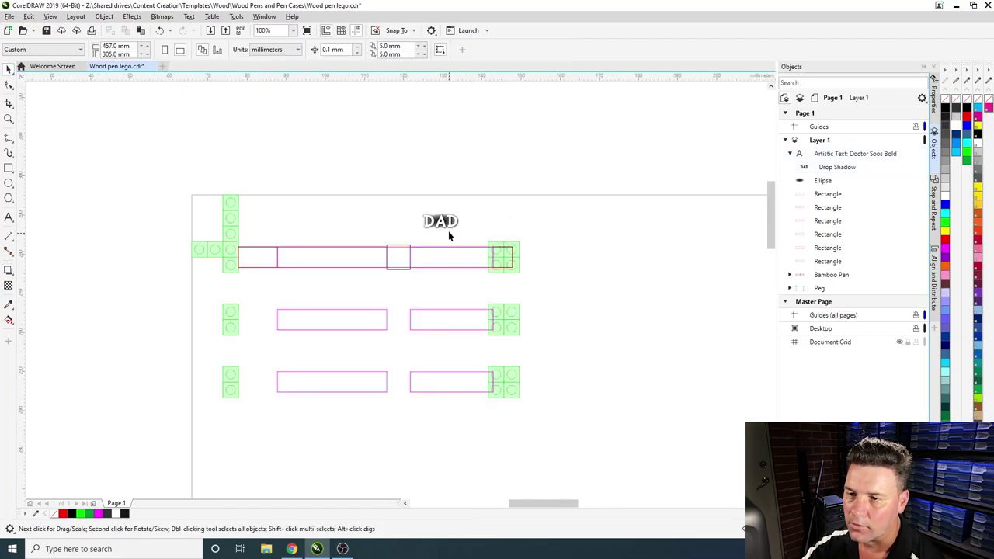
scroll(448, 231, "up", 2)
left_click_drag(344, 133, 515, 244)
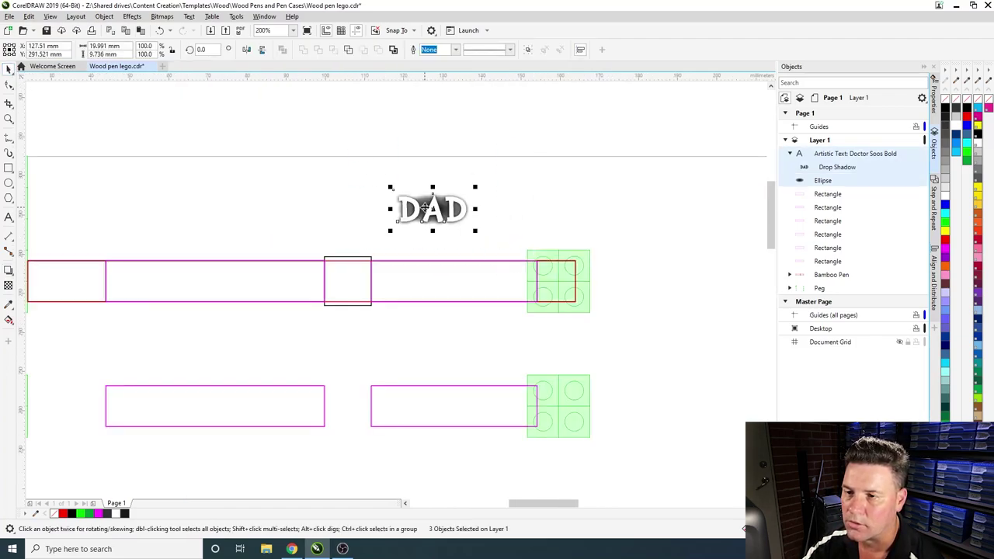
left_click_drag(436, 211, 454, 281)
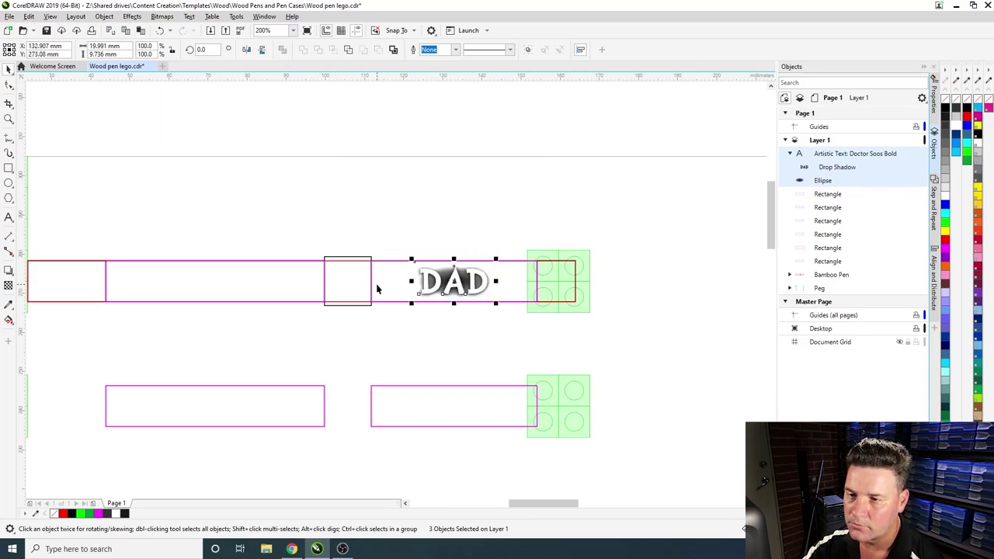
scroll(471, 295, "down", 2)
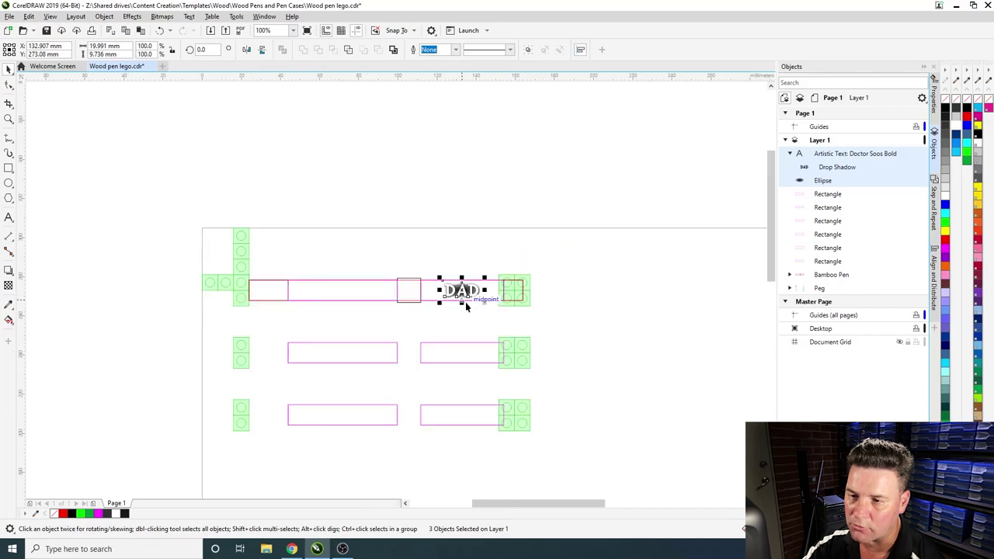
scroll(466, 306, "up", 2)
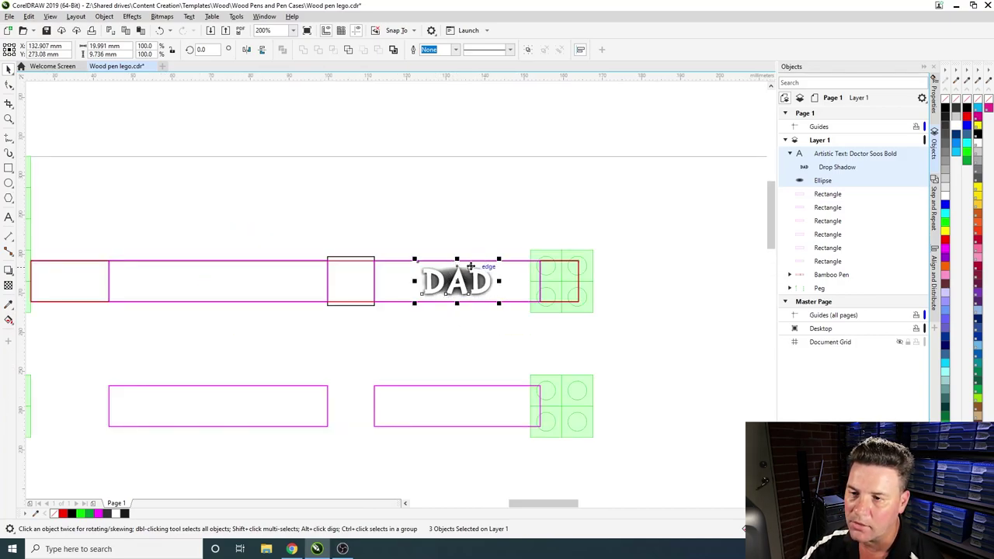
- Check the placement by selecting the pen rectangle and the DAD text in turn
left_click(368, 295)
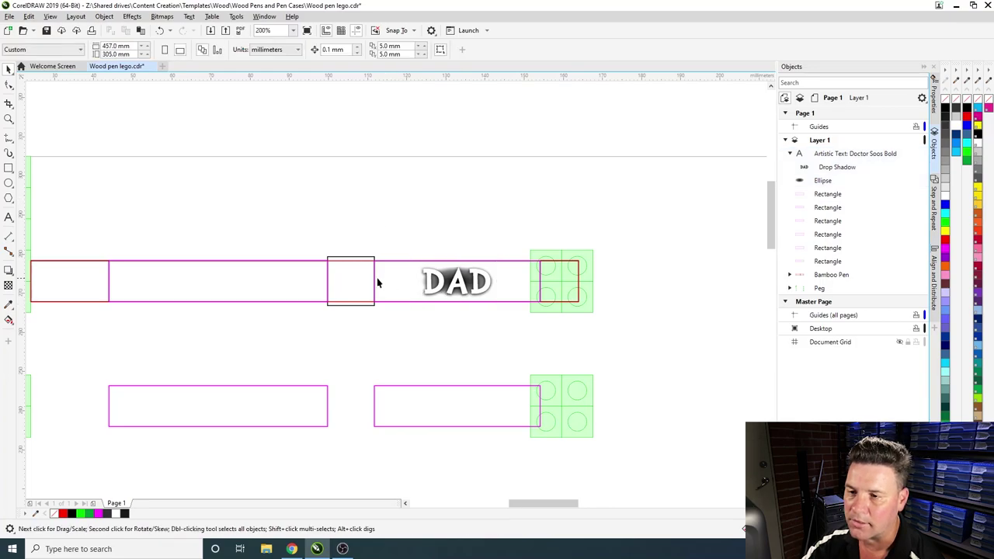
left_click(400, 286)
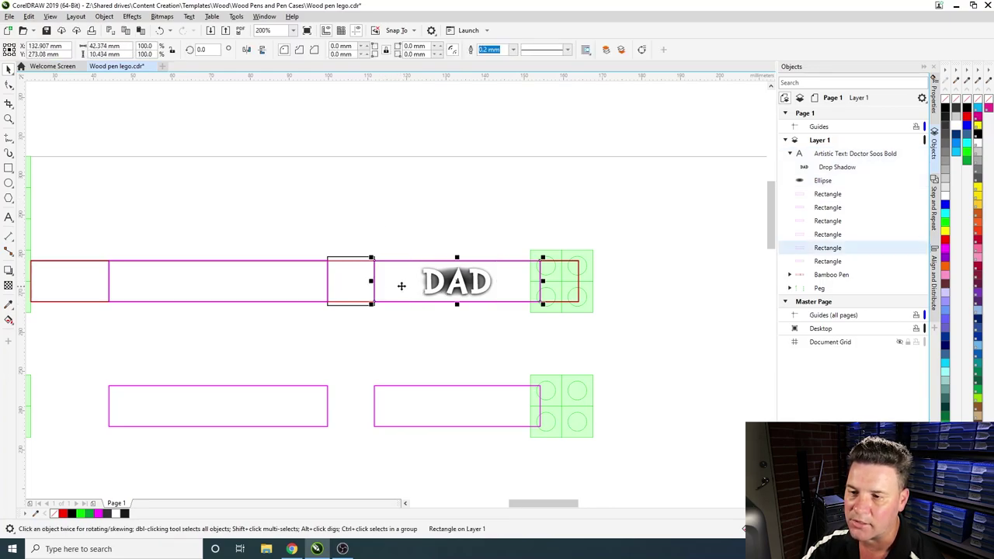
left_click(446, 306)
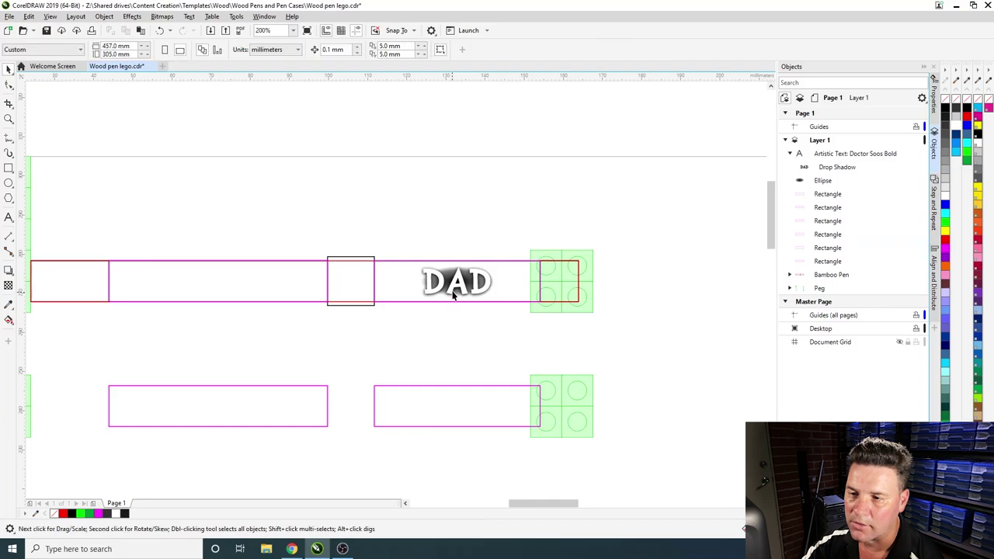
left_click(453, 293)
left_click(448, 327)
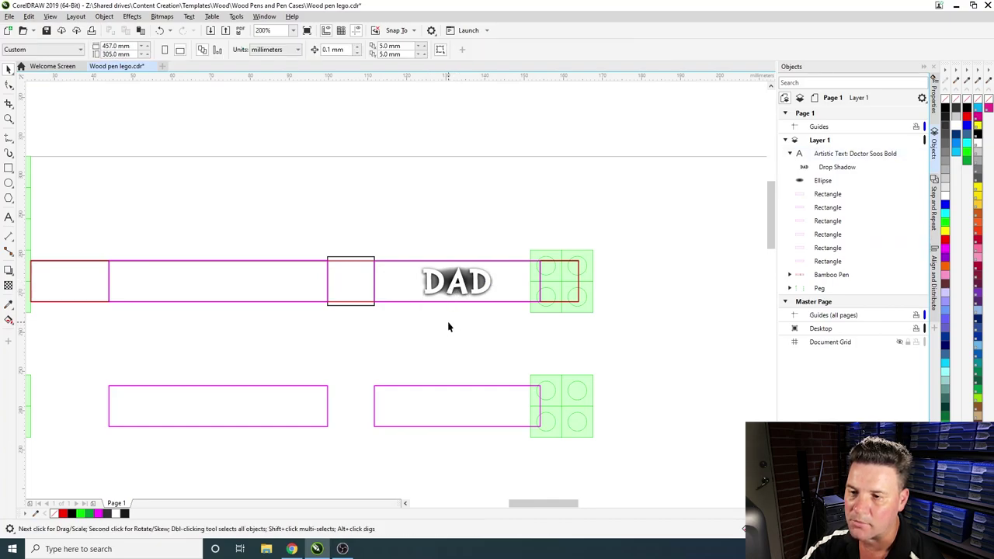
scroll(435, 318, "down", 2)
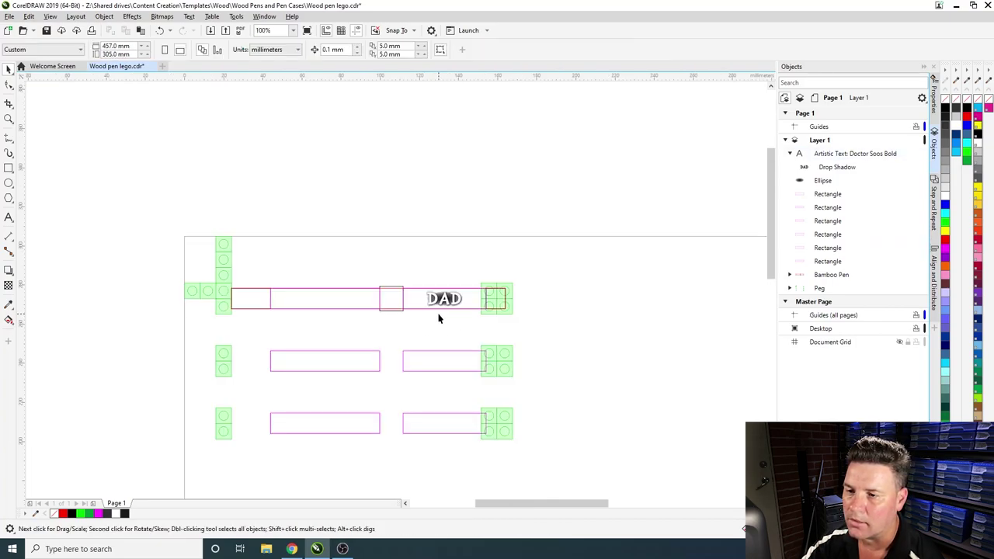
scroll(438, 319, "down", 1)
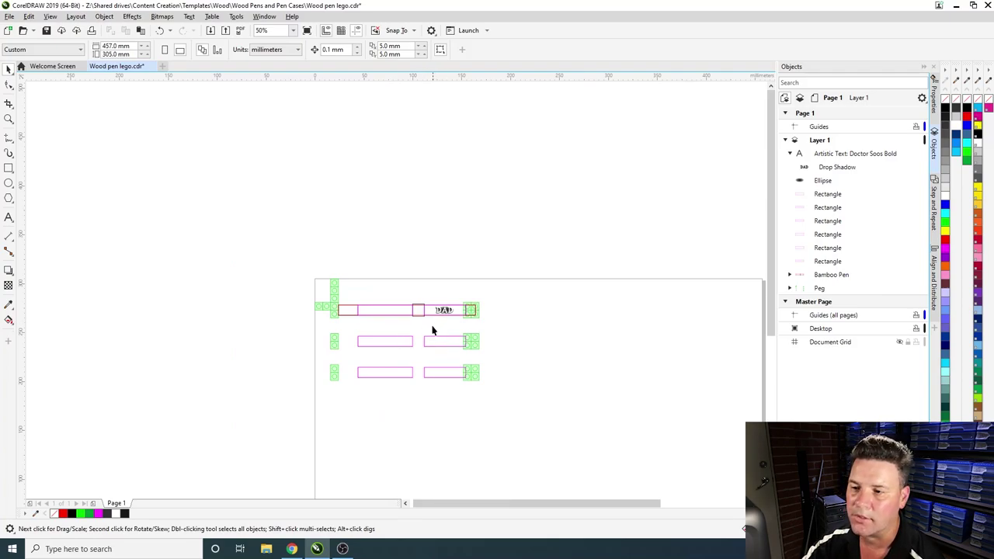
scroll(434, 326, "up", 1)
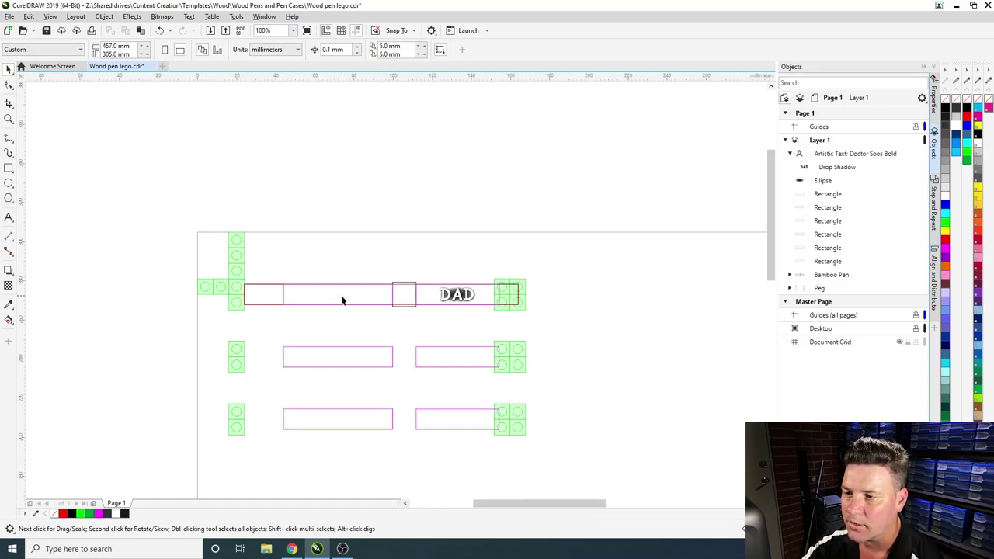
- Select everything from Peg to the first Rectangle in the Objects docker and delete it
left_click(821, 290)
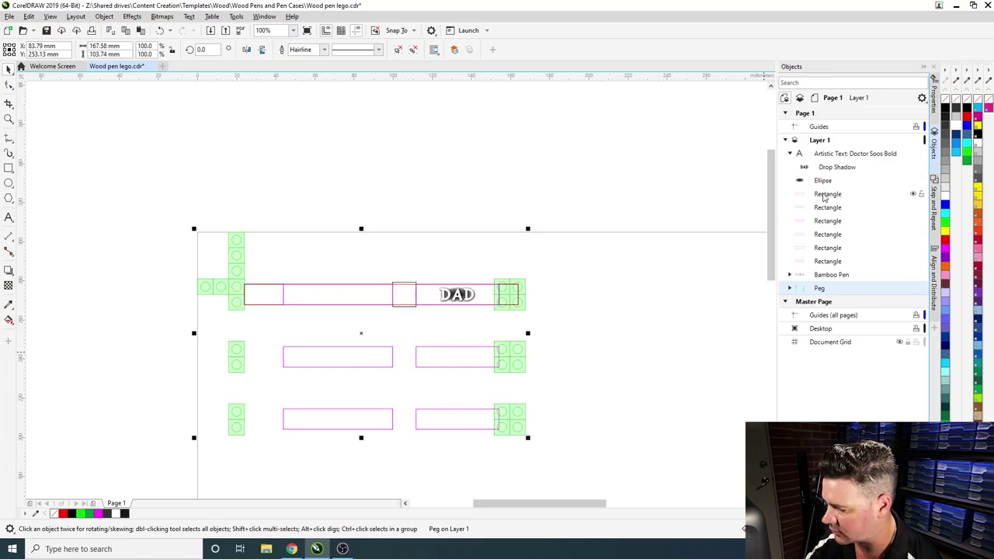
left_click(825, 195, "shift")
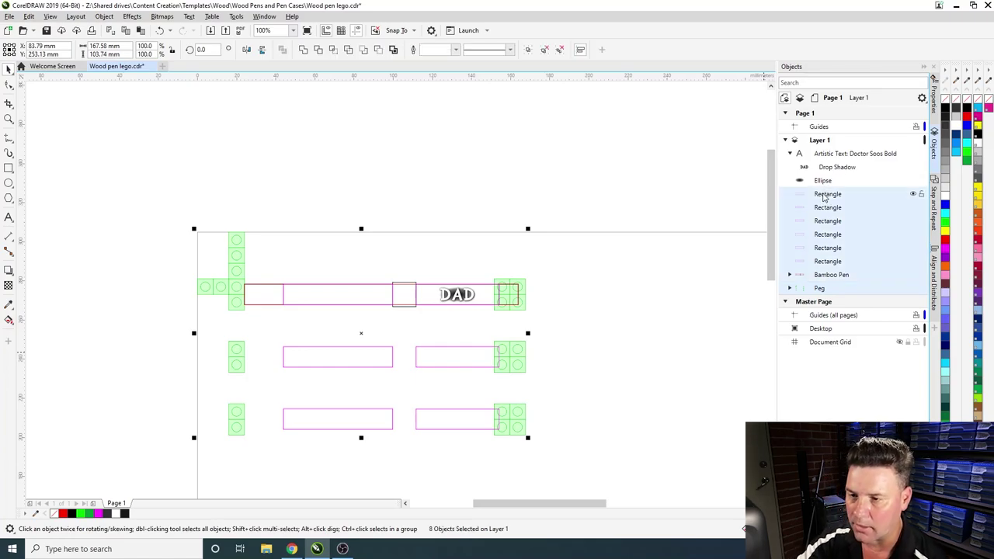
key("Delete")
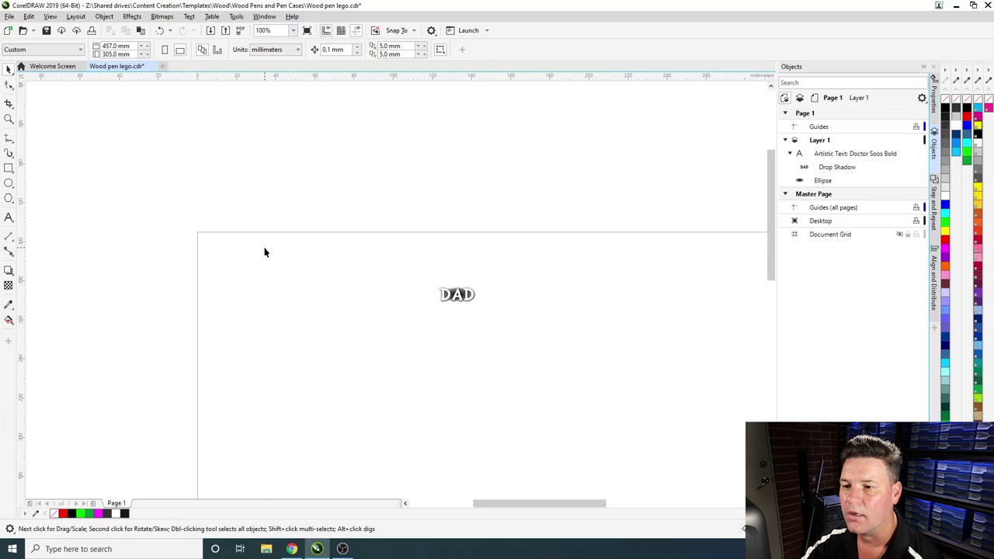